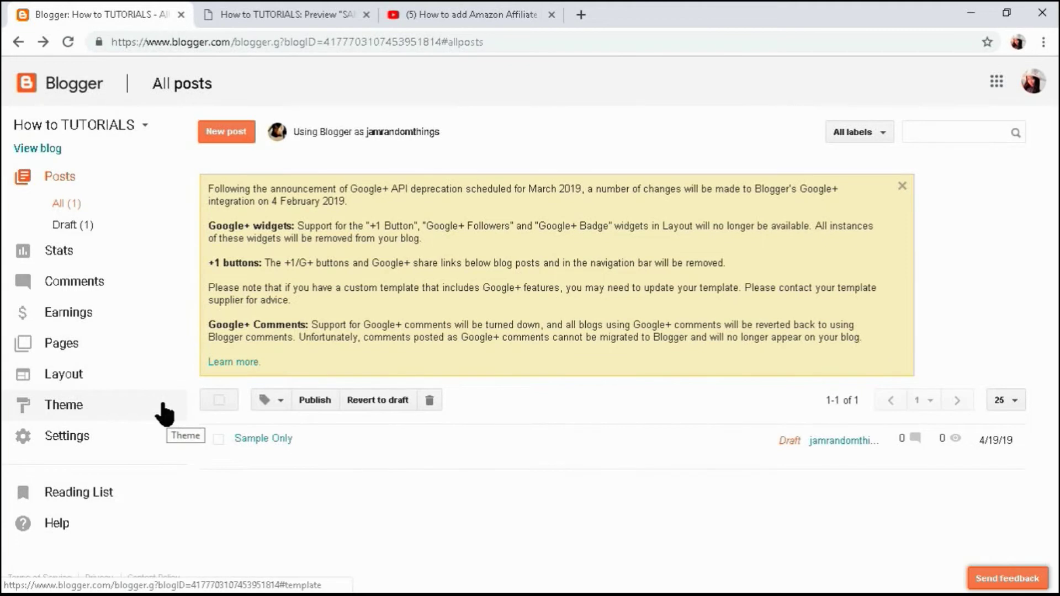
- Open the Theme Designer for How to TUTORIALS and show its Background settings
left_click(132, 409)
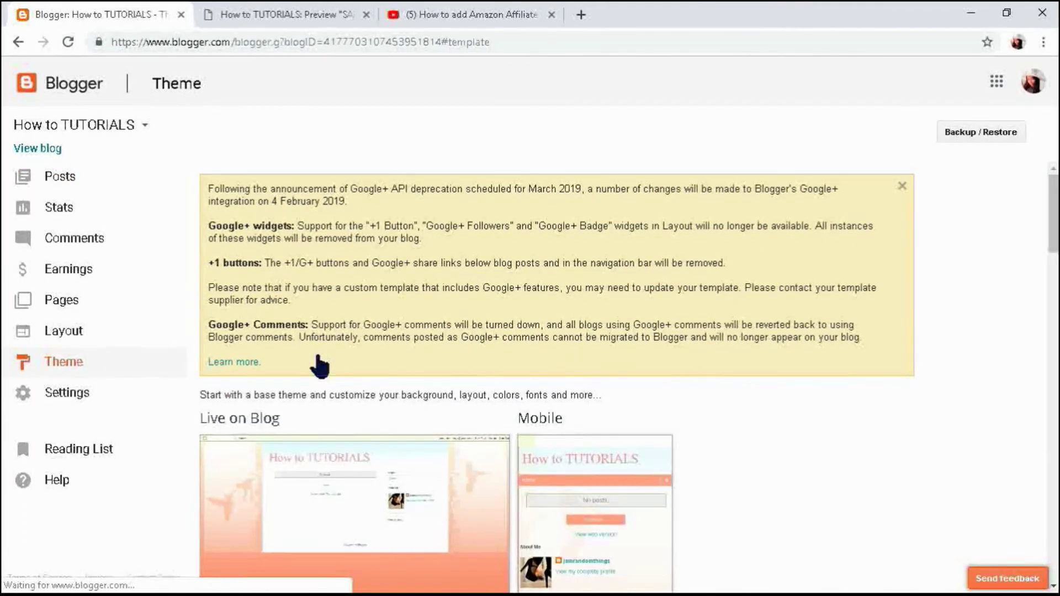
scroll(381, 359, "down", 5)
left_click(312, 381)
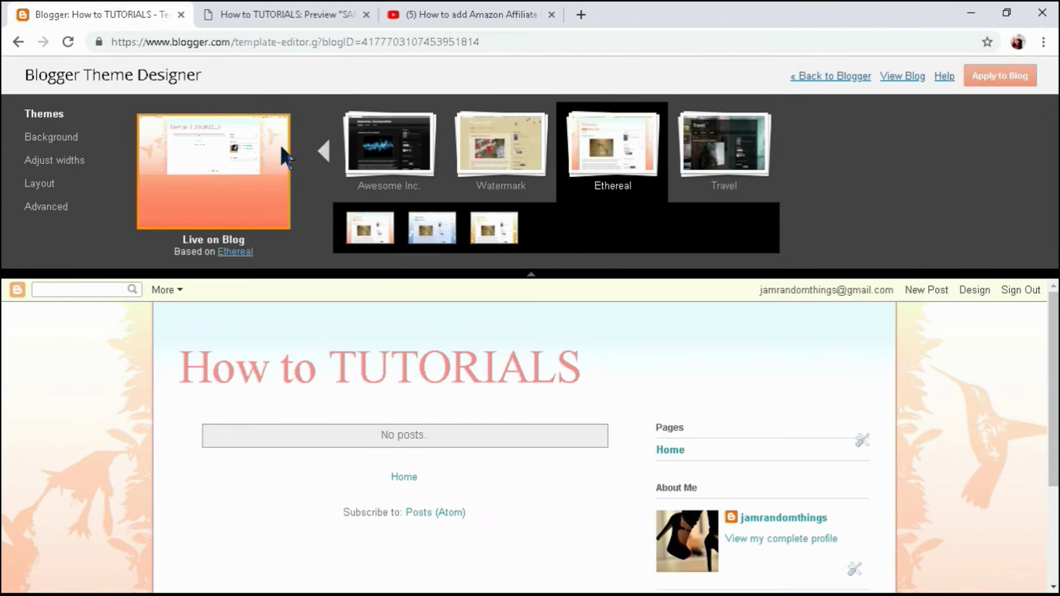
left_click(33, 138)
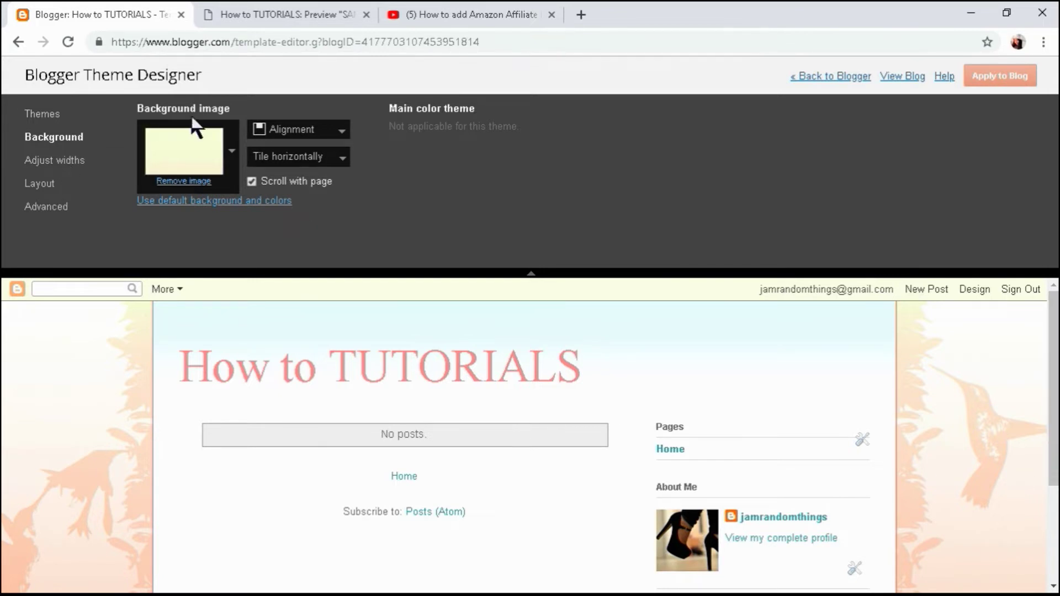
- Browse the Business and Patterns background images, then cancel without picking one
left_click(231, 146)
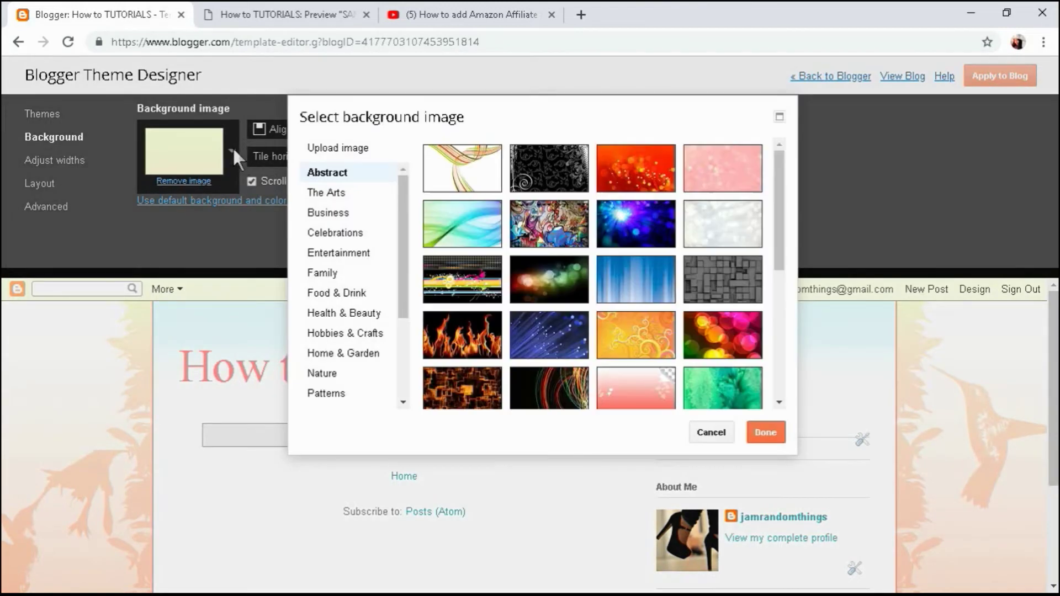
scroll(583, 215, "down", 2)
scroll(552, 213, "down", 2)
scroll(504, 201, "down", 1)
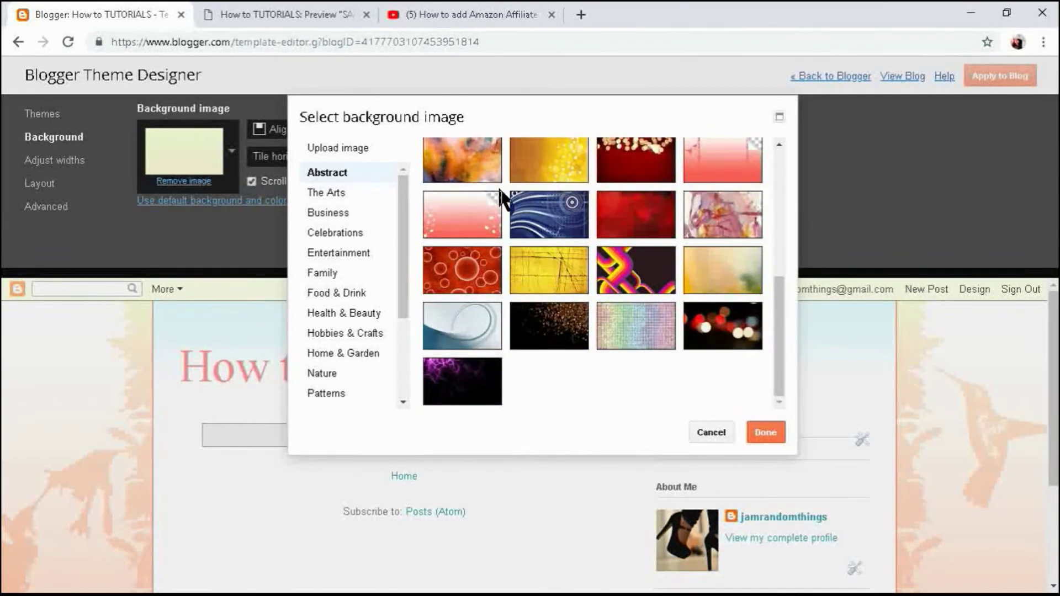
left_click(363, 213)
scroll(372, 251, "down", 3)
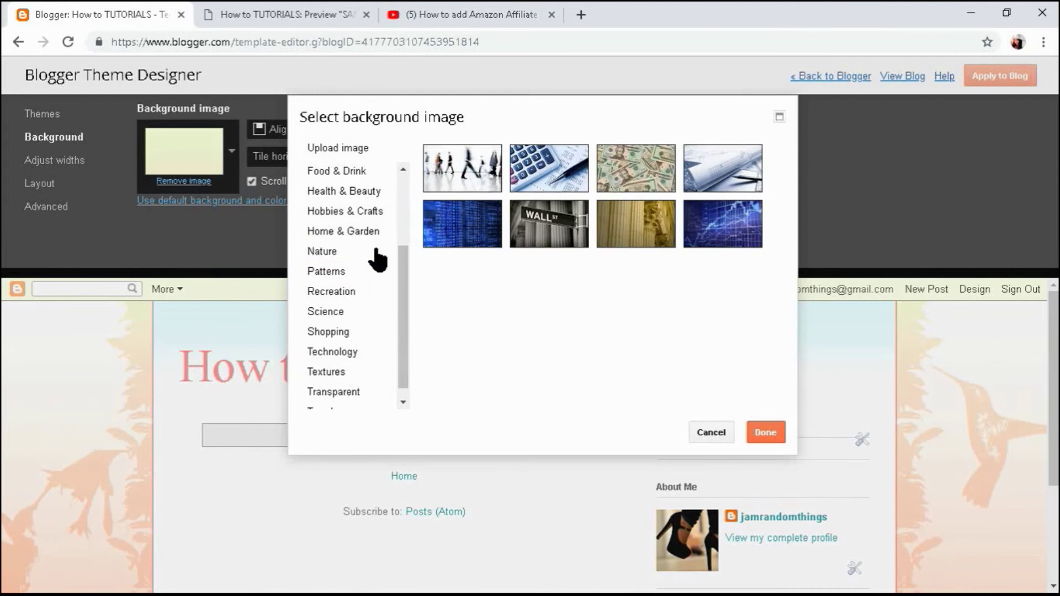
left_click(366, 259)
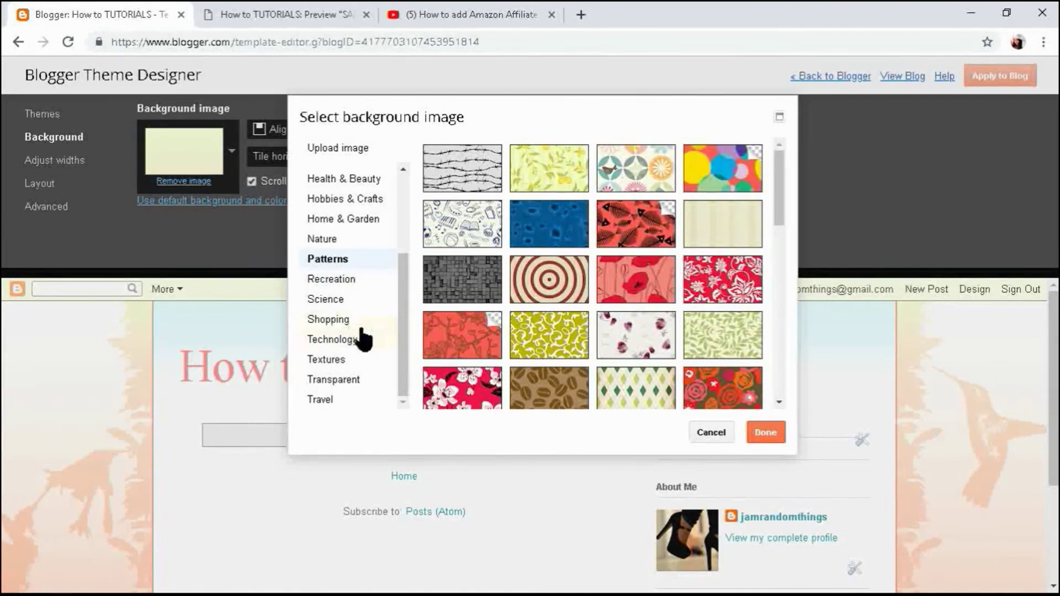
scroll(361, 331, "up", 3)
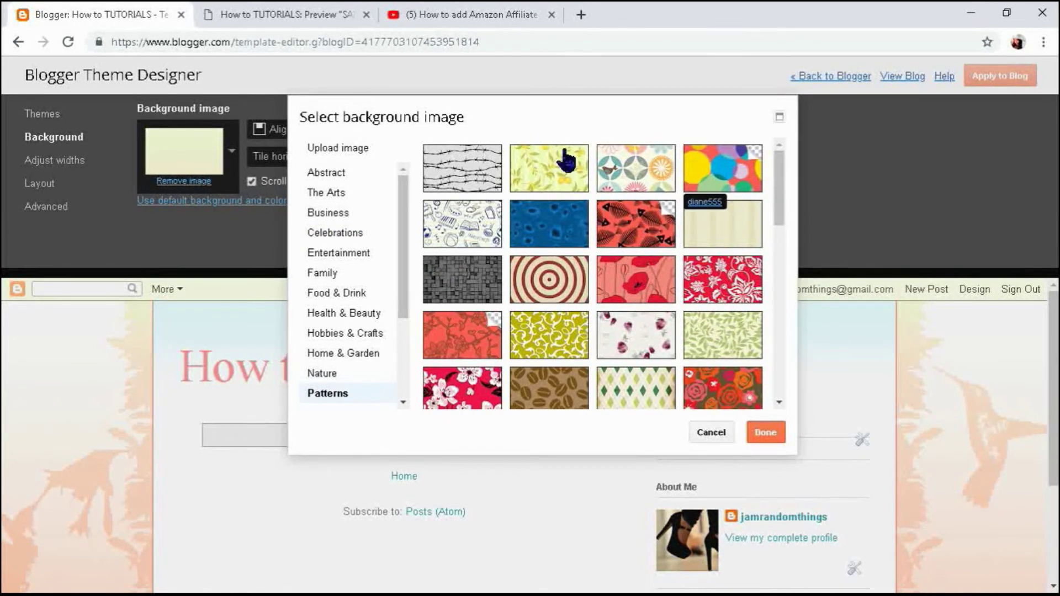
left_click(713, 436)
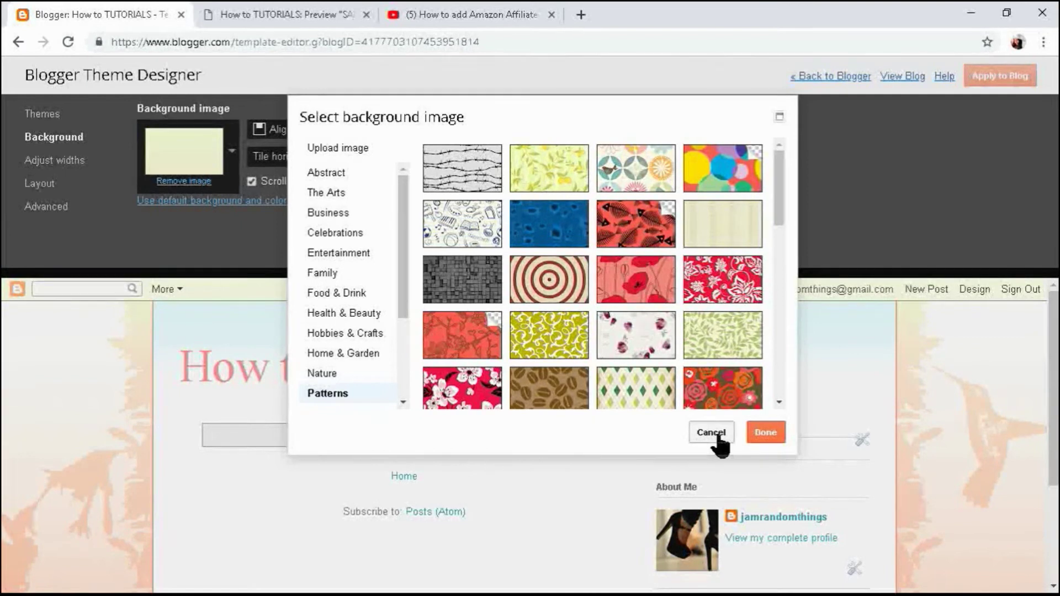
- Show the Theme Designer's Layout section with body and footer layout options
left_click(41, 183)
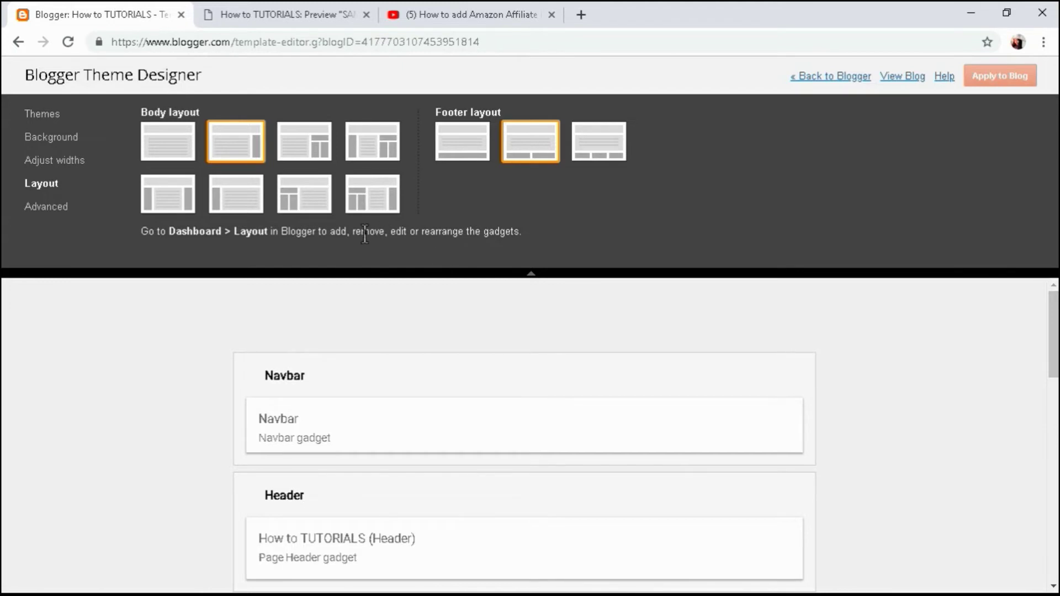
- Open the Advanced font and colour settings and scroll through them
left_click(47, 208)
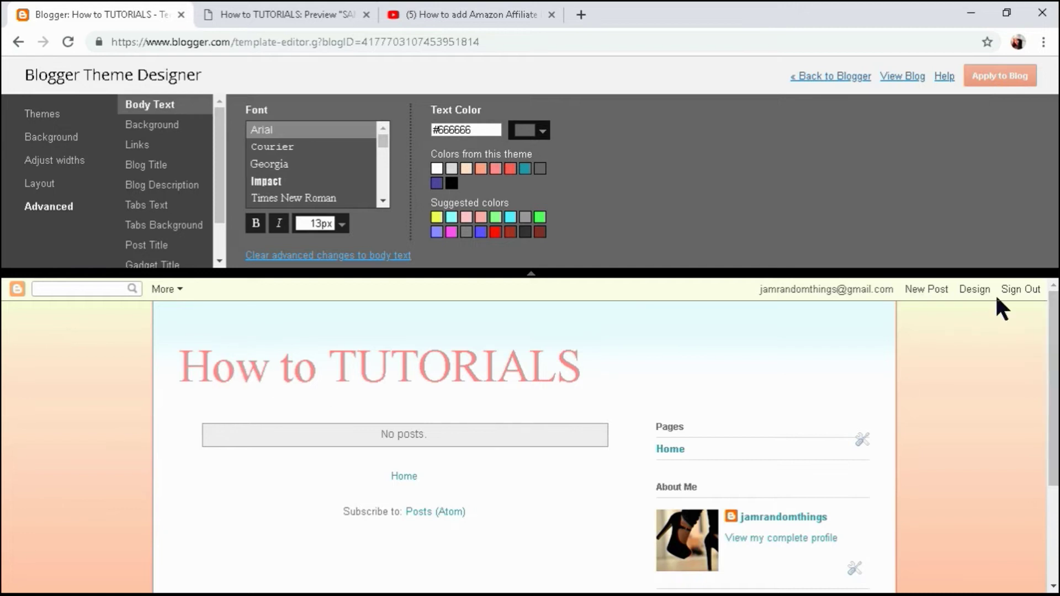
scroll(825, 406, "down", 3)
left_click_drag(222, 132, 215, 177)
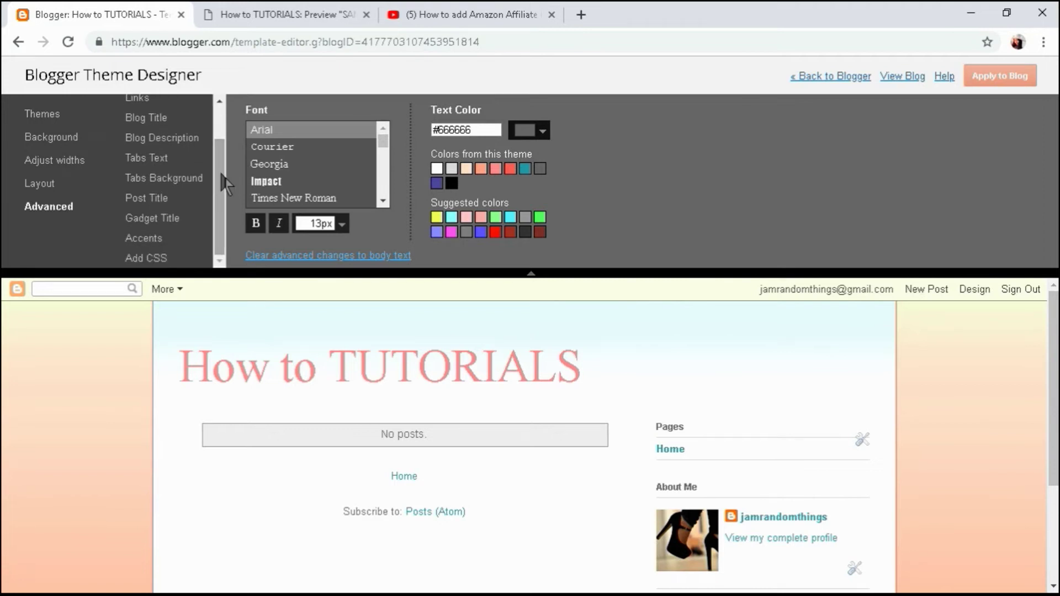
scroll(206, 183, "up", 2)
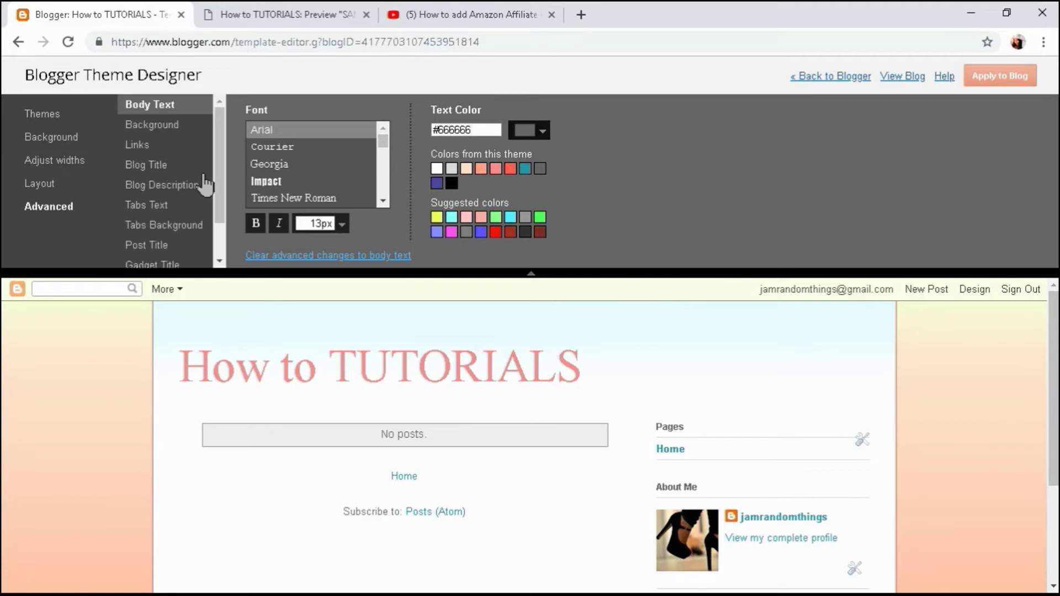
- Step through Background, Blog Title, Description and Tabs settings, settling on Tabs Text
left_click(149, 127)
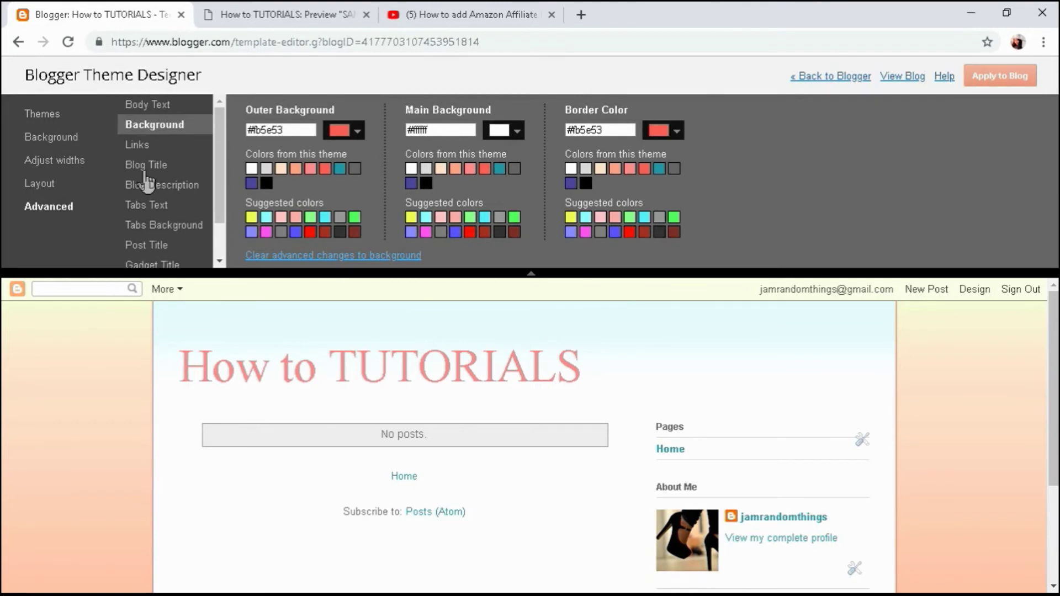
left_click(144, 166)
left_click(156, 190)
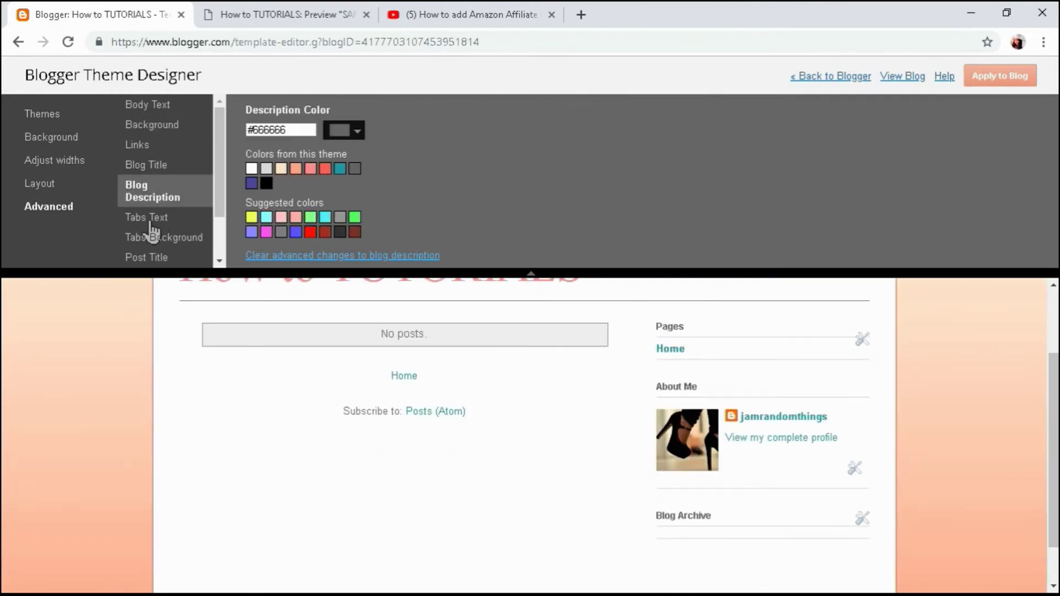
left_click(153, 221)
left_click(166, 235)
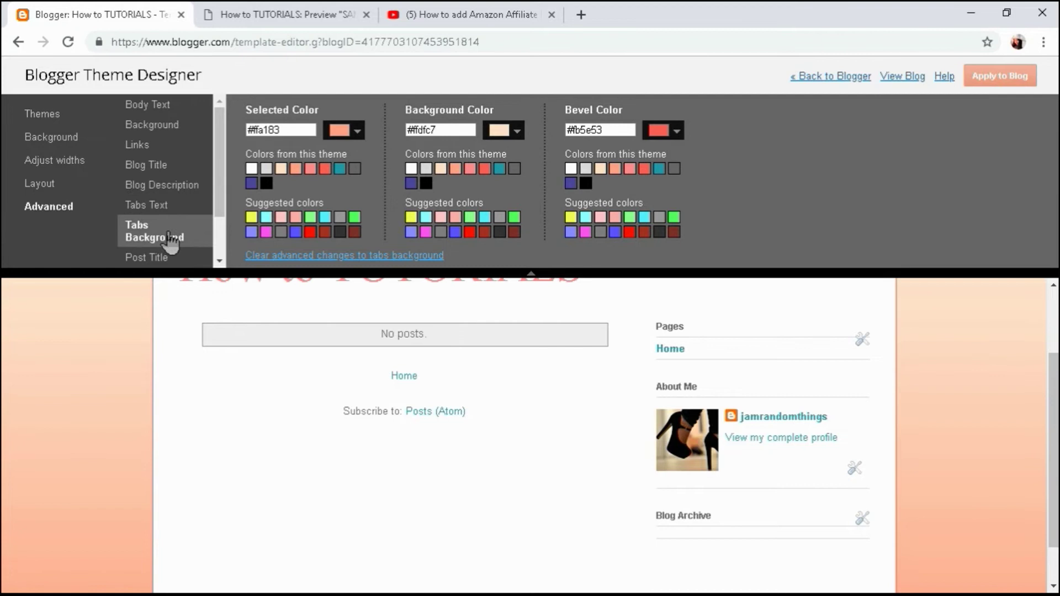
left_click(165, 207)
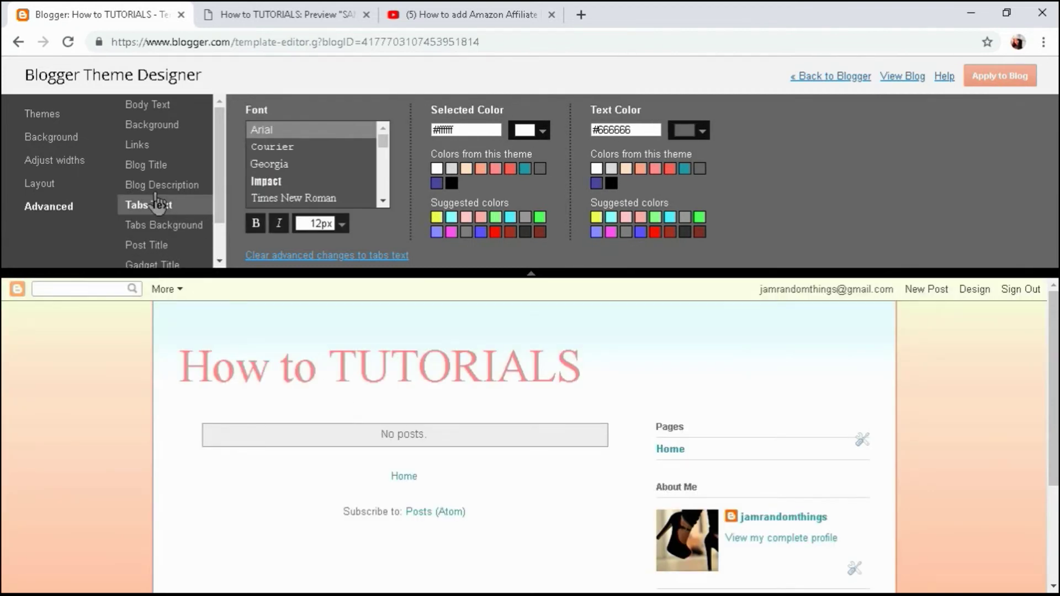
- Show the Blog Title font settings and scroll through the font list
left_click(160, 172)
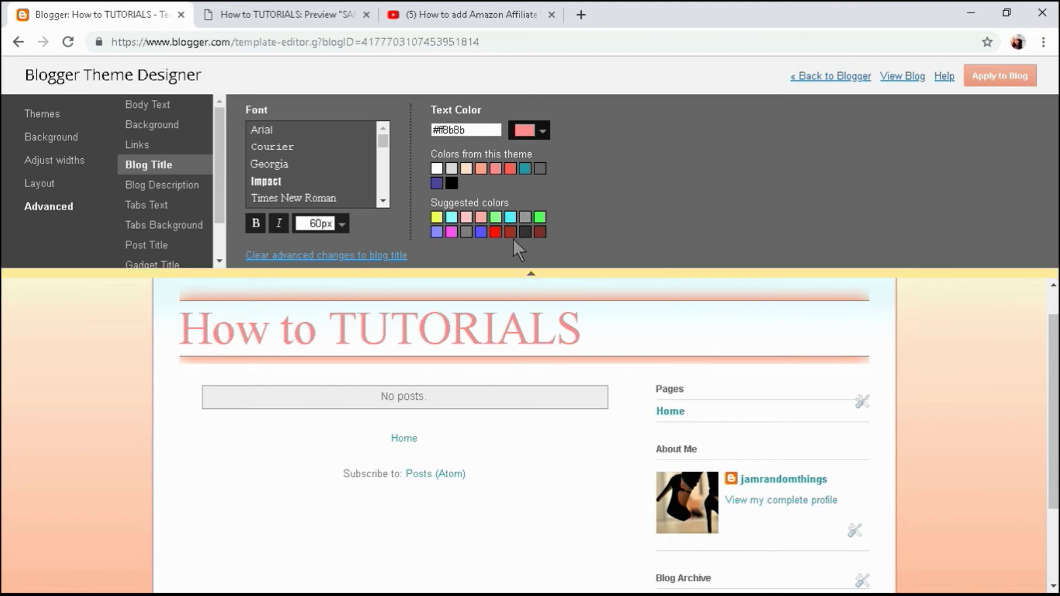
left_click_drag(383, 143, 385, 171)
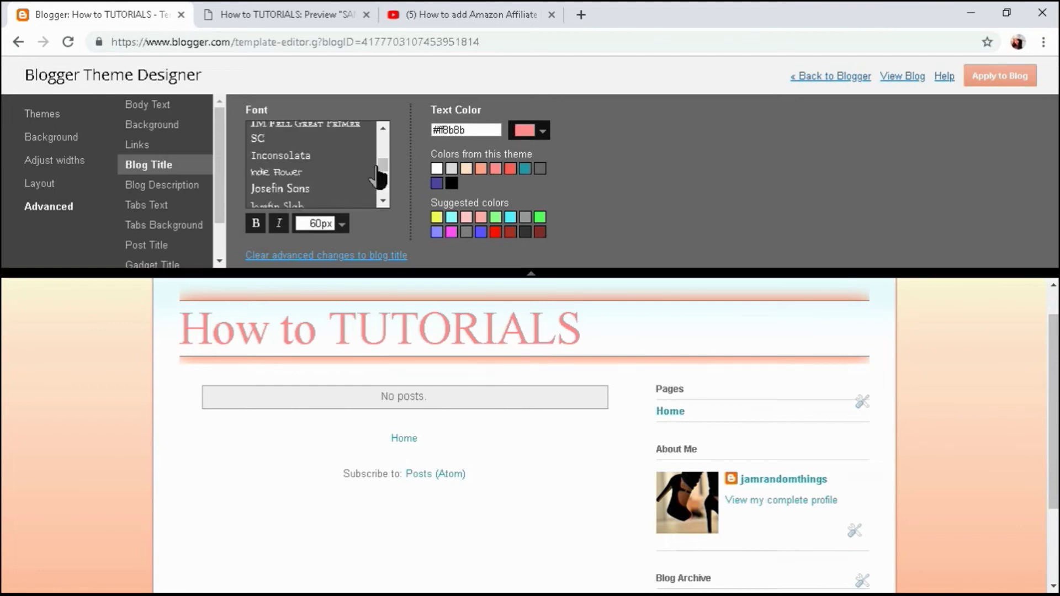
scroll(356, 173, "down", 2)
scroll(356, 172, "down", 2)
scroll(356, 172, "down", 2)
scroll(356, 173, "up", 2)
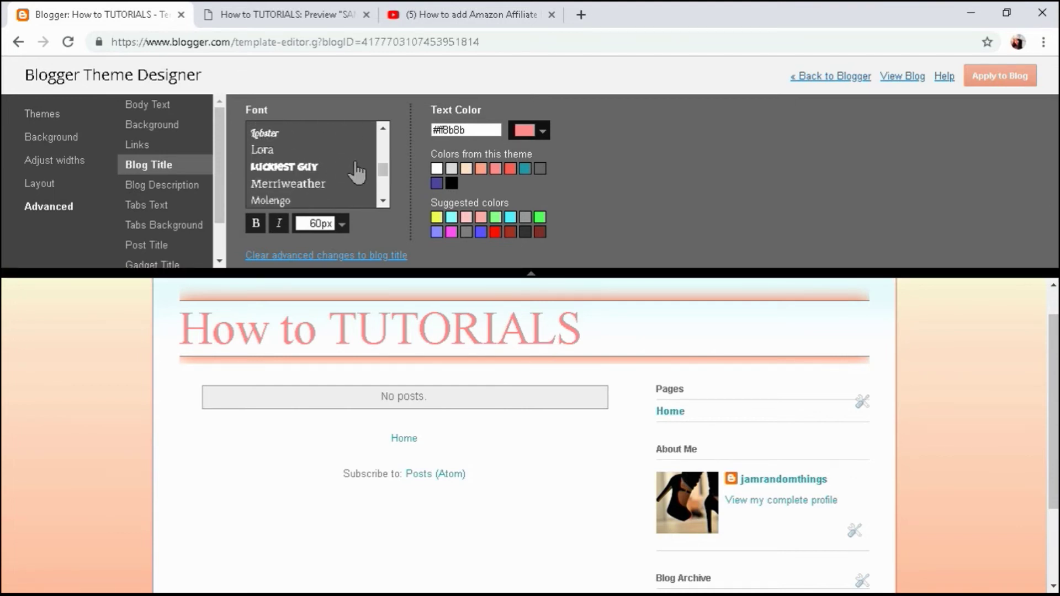
- Preview Luckiest Guy, Montserrat, Open Sans, PT Sans Caption and Puritan on the blog title
left_click(294, 173)
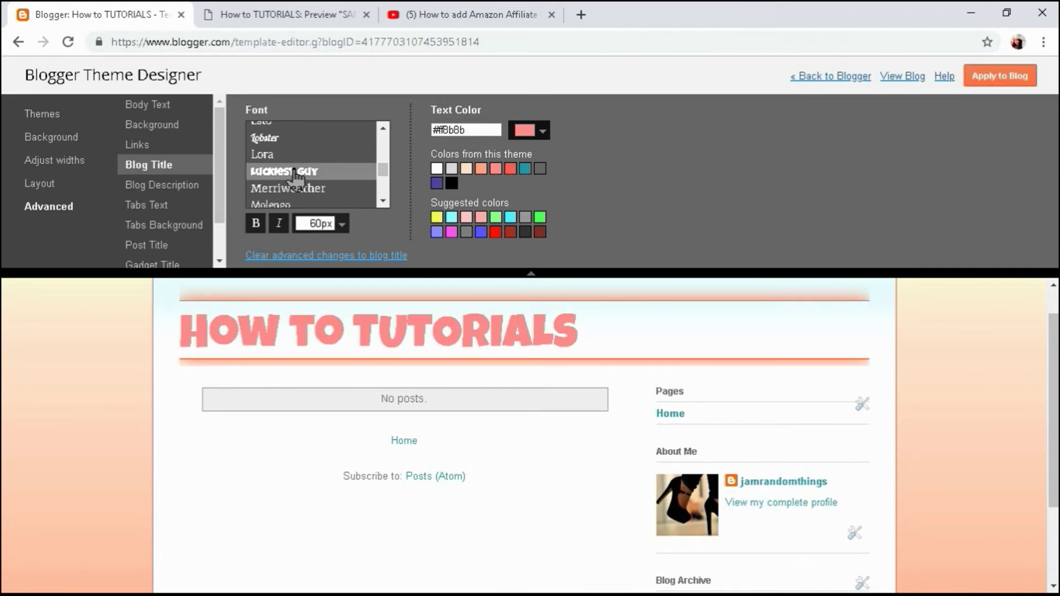
scroll(382, 198, "down", 1)
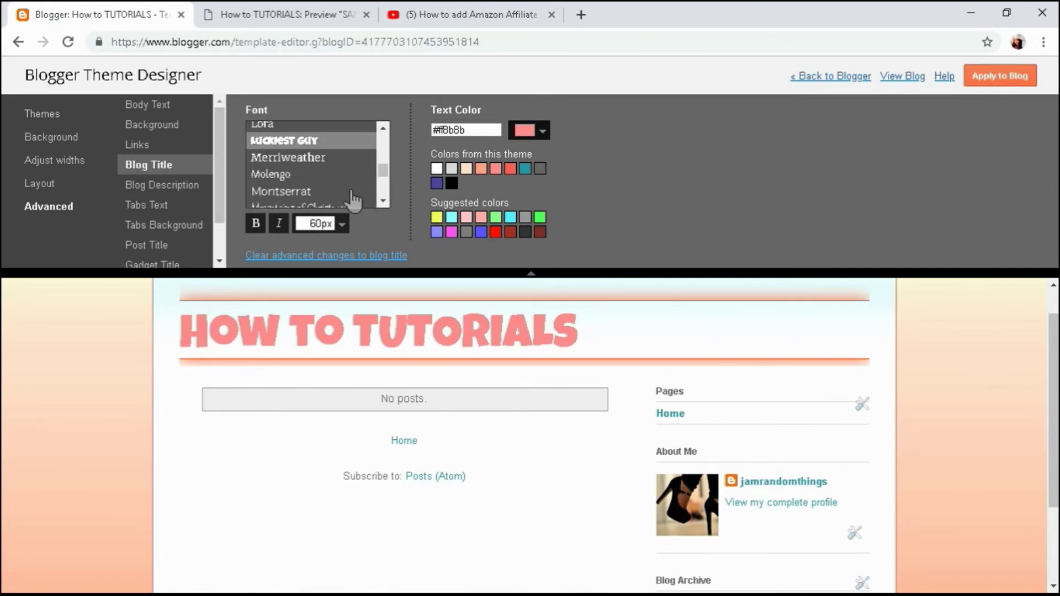
left_click(331, 193)
scroll(323, 189, "down", 3)
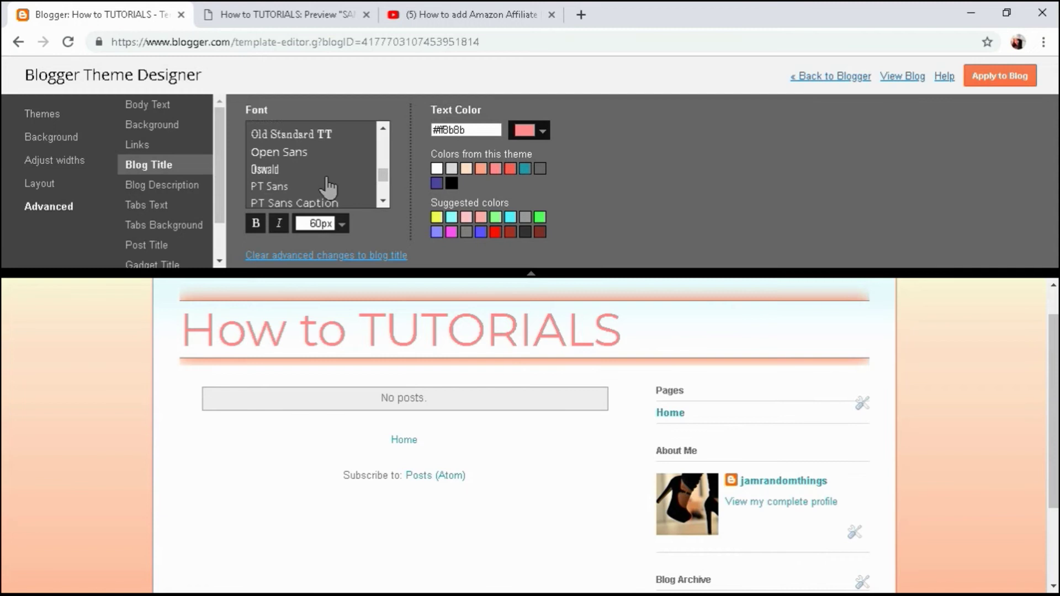
left_click(305, 143)
left_click(319, 191)
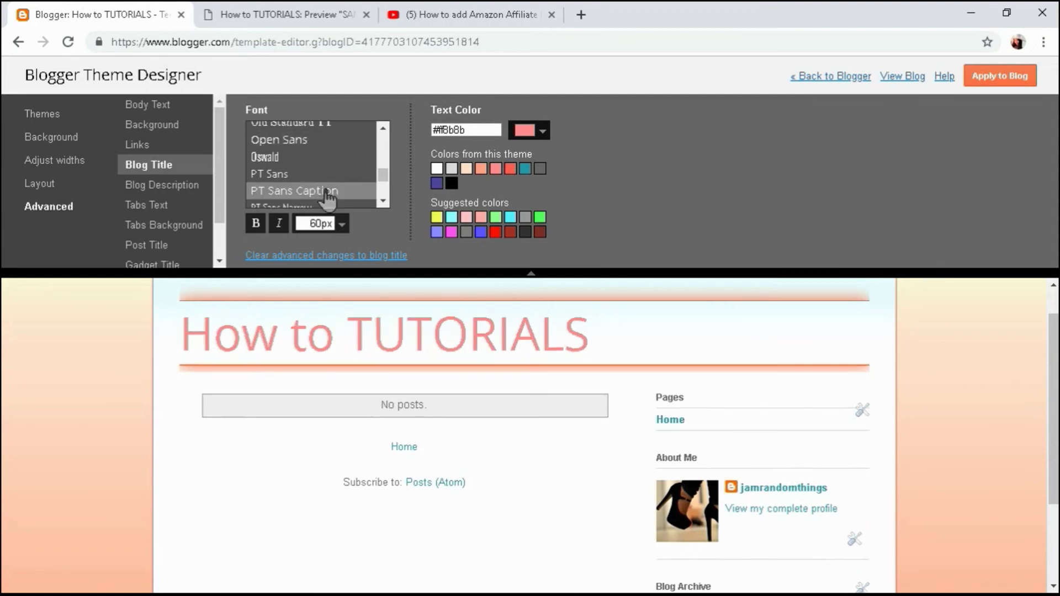
scroll(325, 193, "down", 4)
left_click(325, 188)
- Preview Playfair Display, then set the blog title font to Rock Salt
scroll(325, 182, "down", 1)
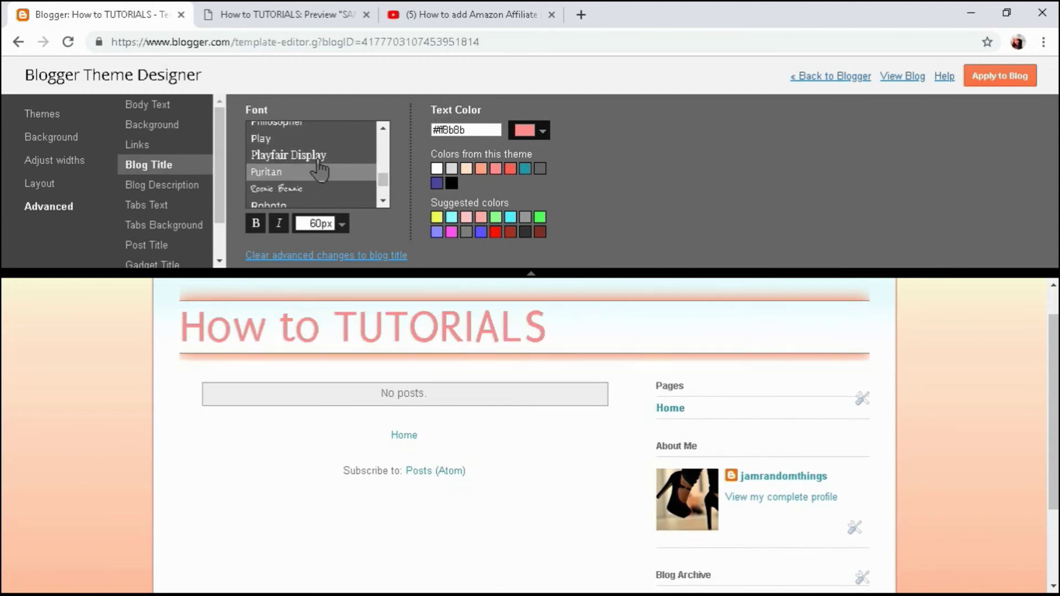
left_click(320, 160)
scroll(321, 169, "down", 1)
scroll(322, 172, "down", 2)
scroll(310, 190, "down", 1)
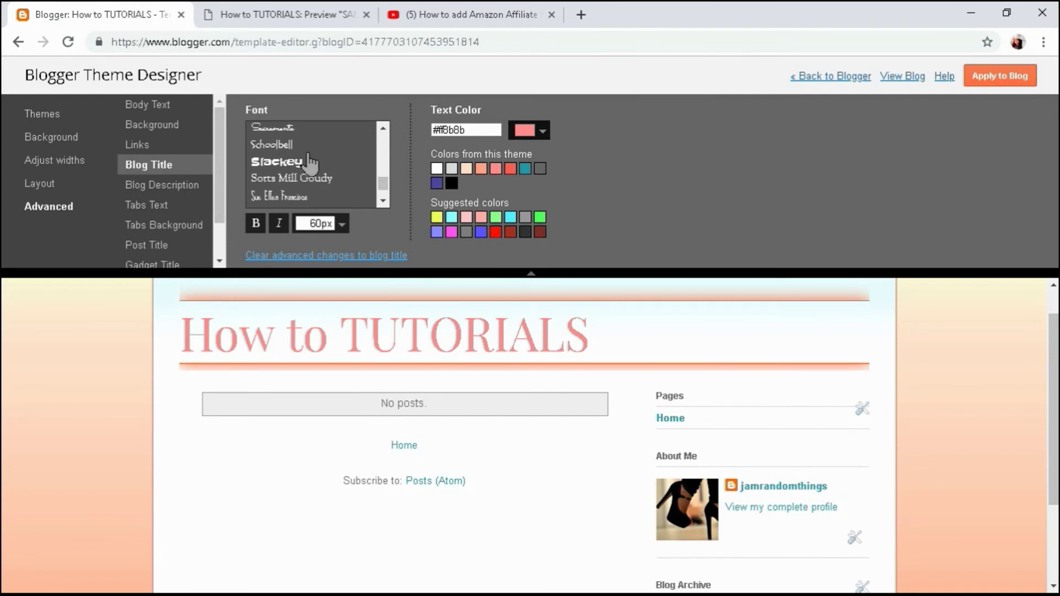
scroll(342, 182, "up", 2)
left_click(352, 176)
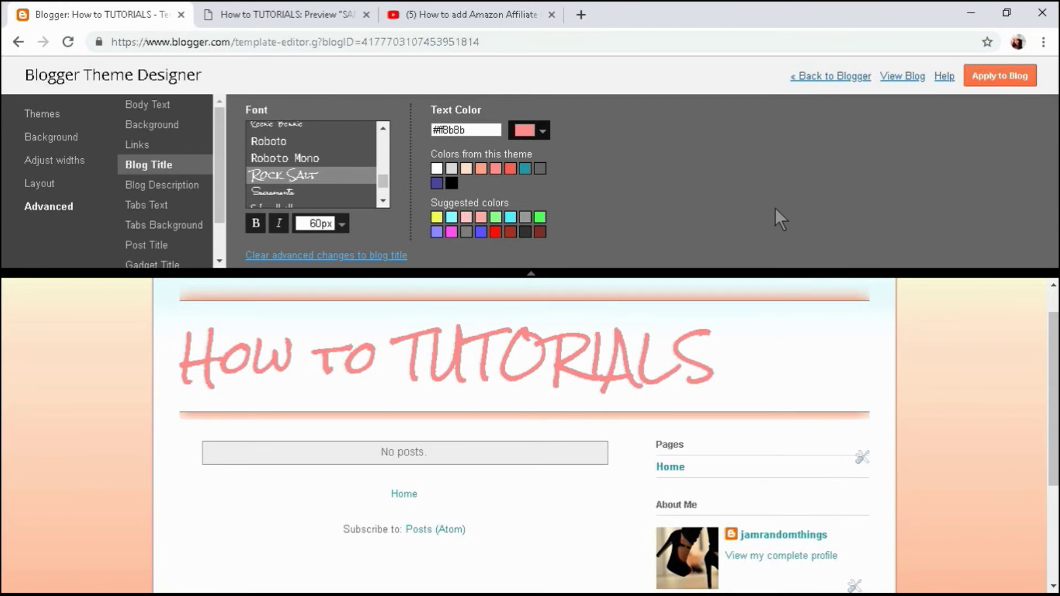
- Go back with Alt+Left to the blog's Theme page showing live and mobile previews
key("alt+Left")
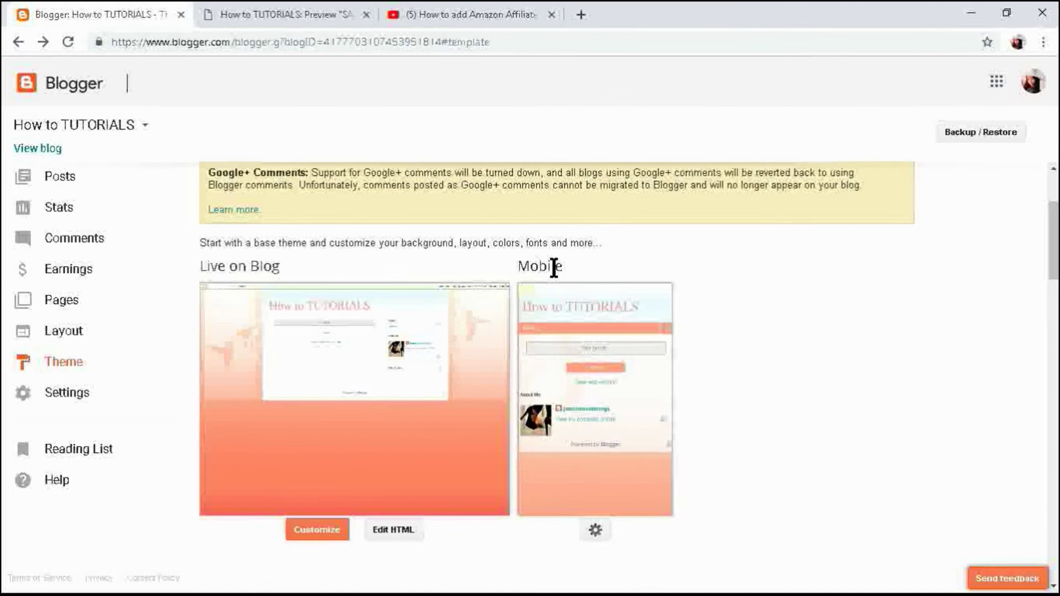
left_click(597, 532)
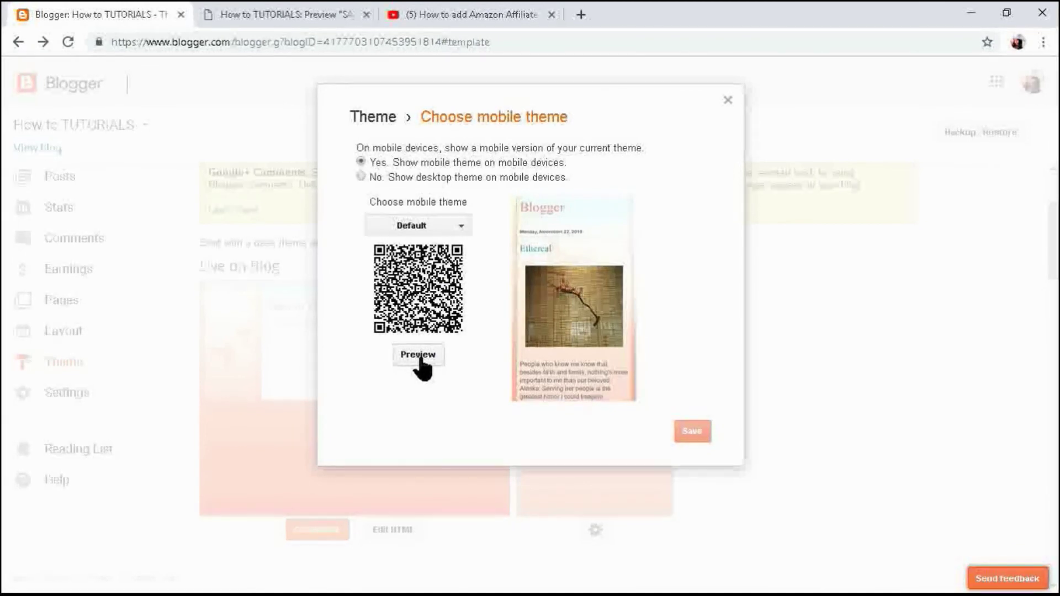
left_click(420, 359)
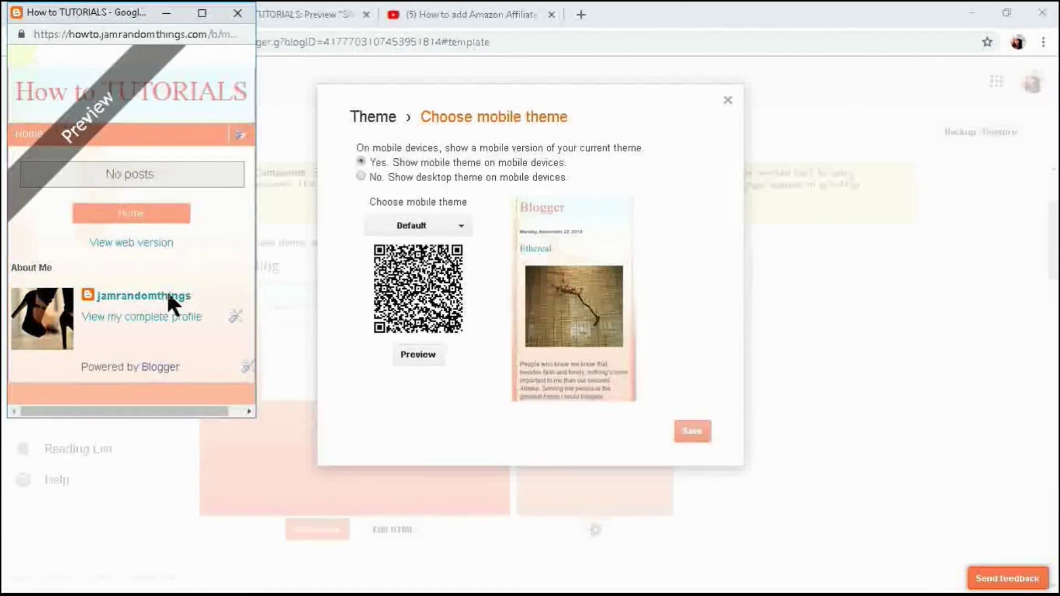
left_click(238, 12)
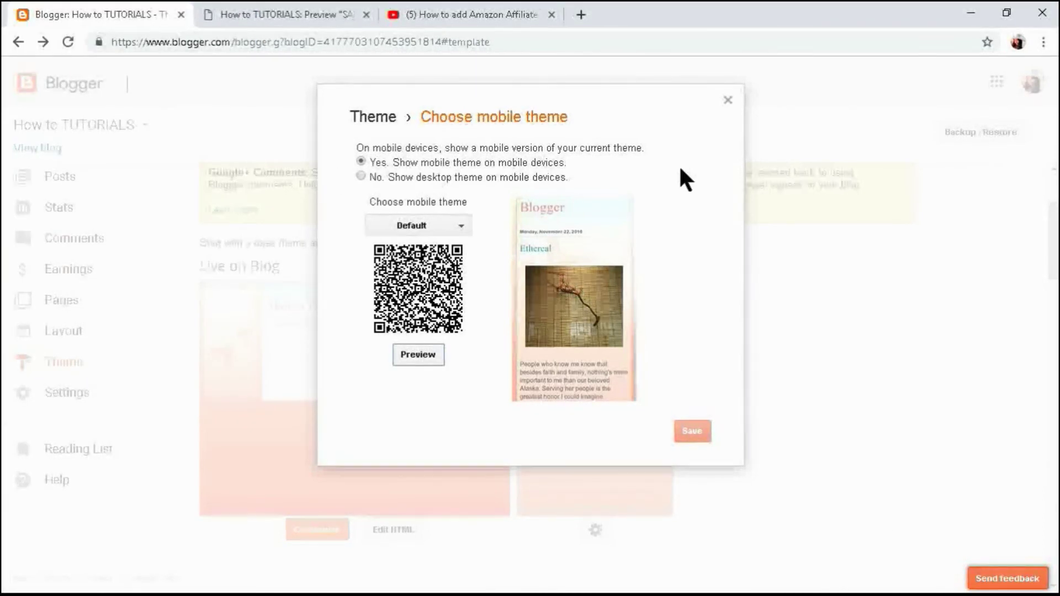
left_click(729, 101)
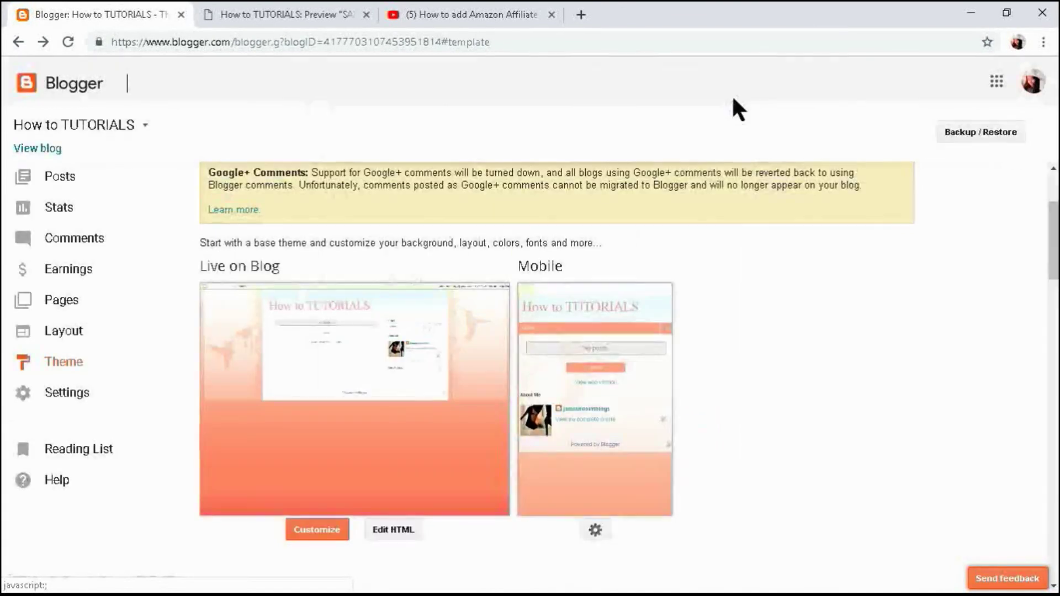